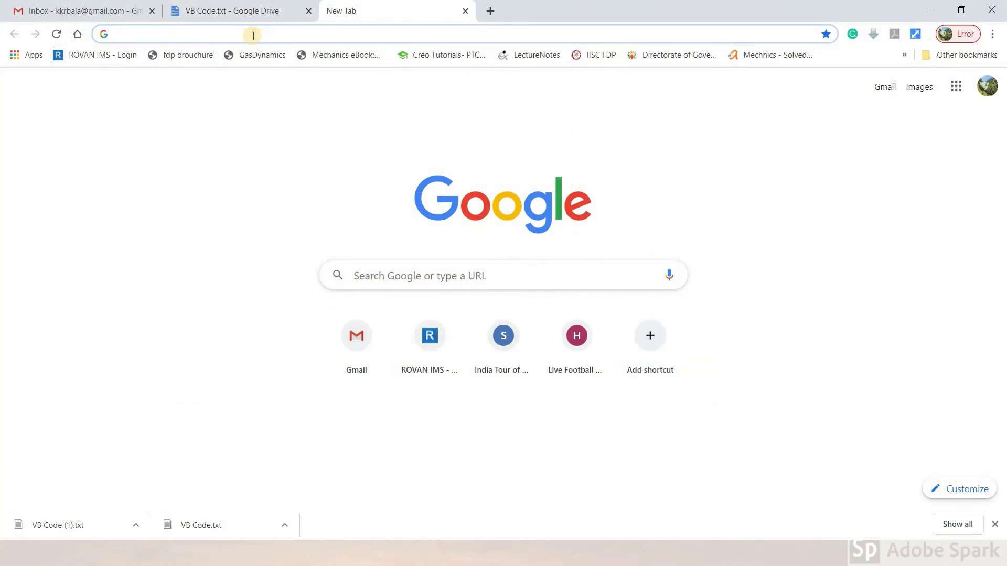
Load VB Code.txt from the pasted Drive link and select its entire Create_VCF macro text.
key("Return")
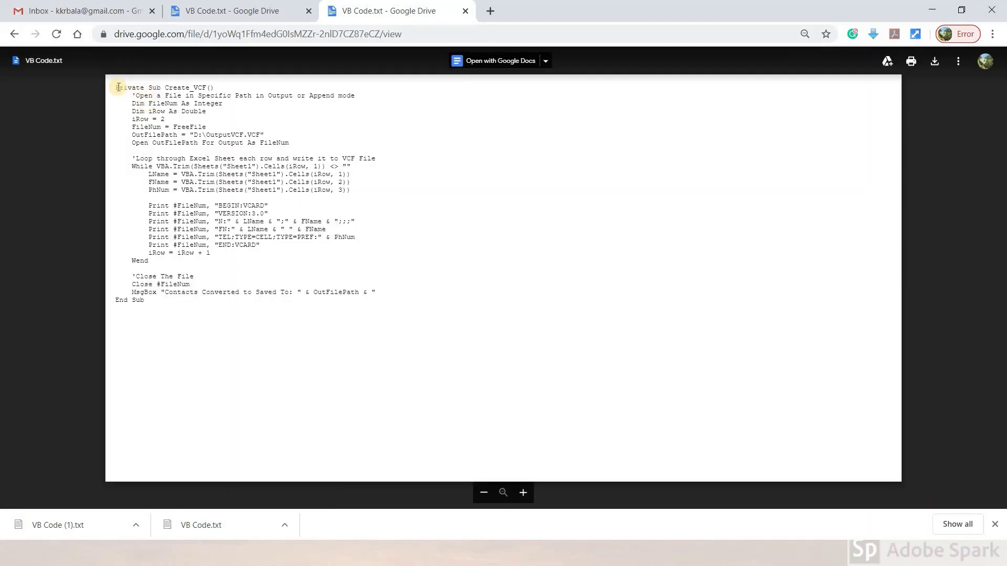
left_click_drag(116, 87, 156, 297)
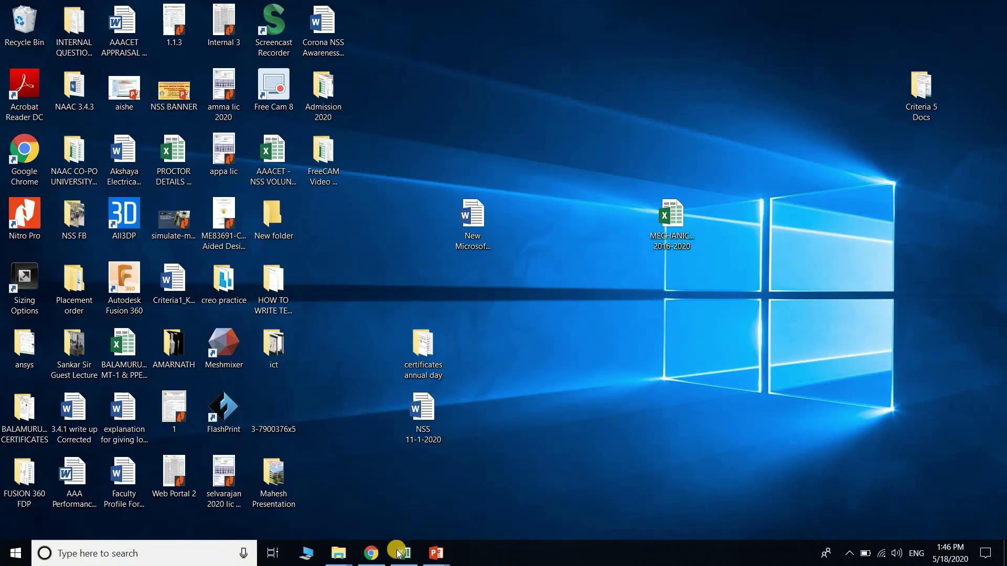
Bring up the contacts.xlsx workbook and open its Visual Basic for Applications editor.
left_click(397, 551)
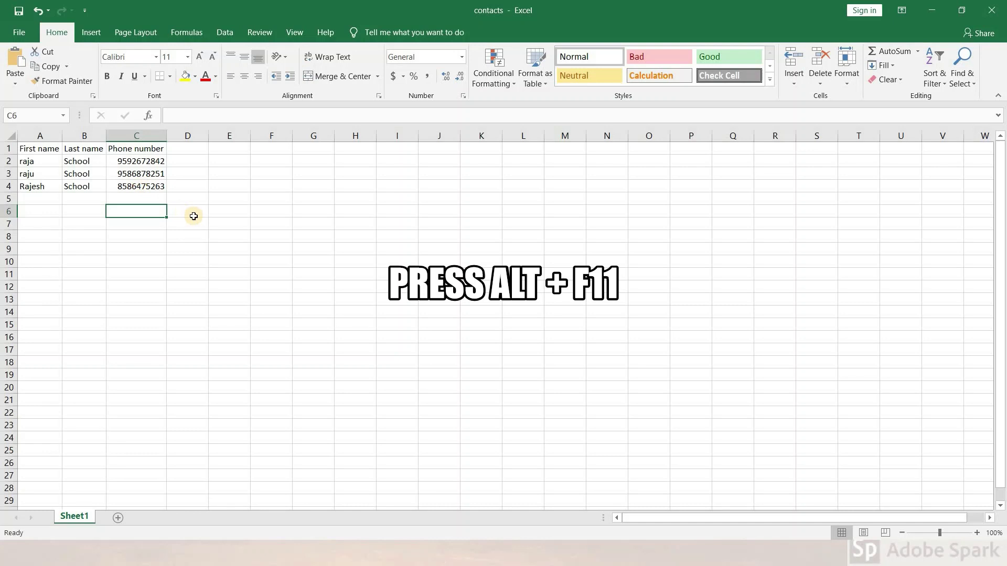
key("alt+F11")
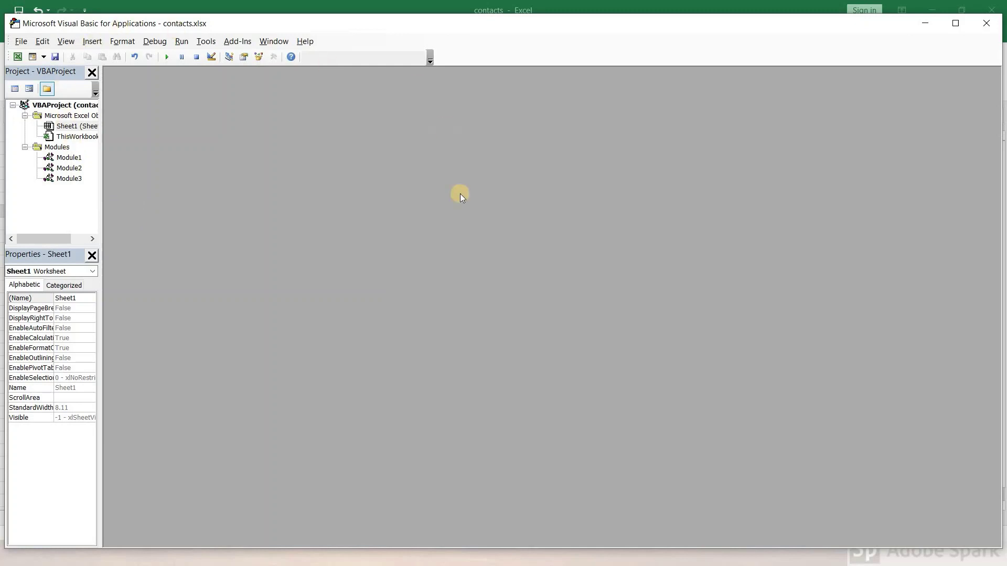
Insert Module4 containing the Create_VCF macro and run it to write D:\OutputVCF.VCF.
right_click(73, 131)
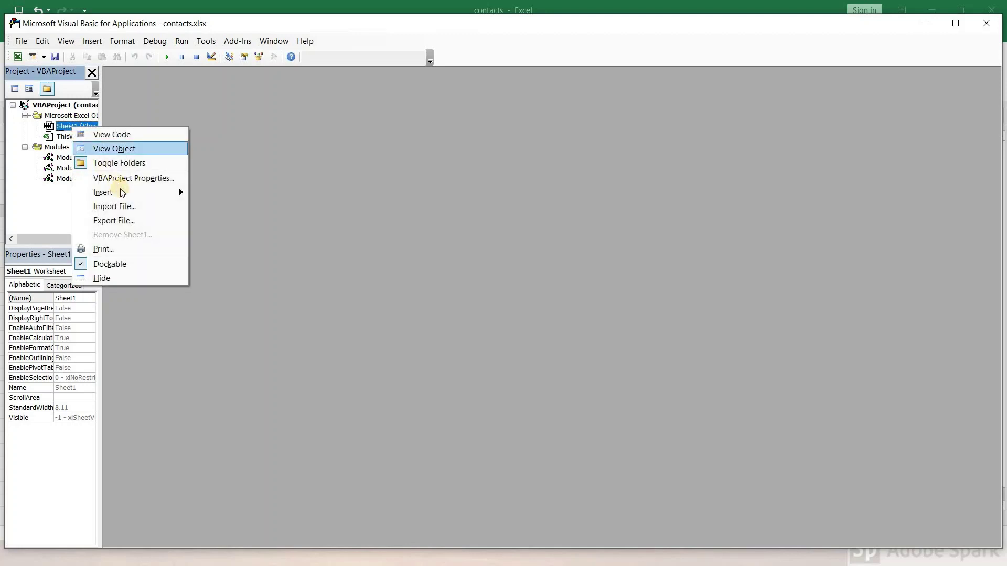
mouse_move(122, 193)
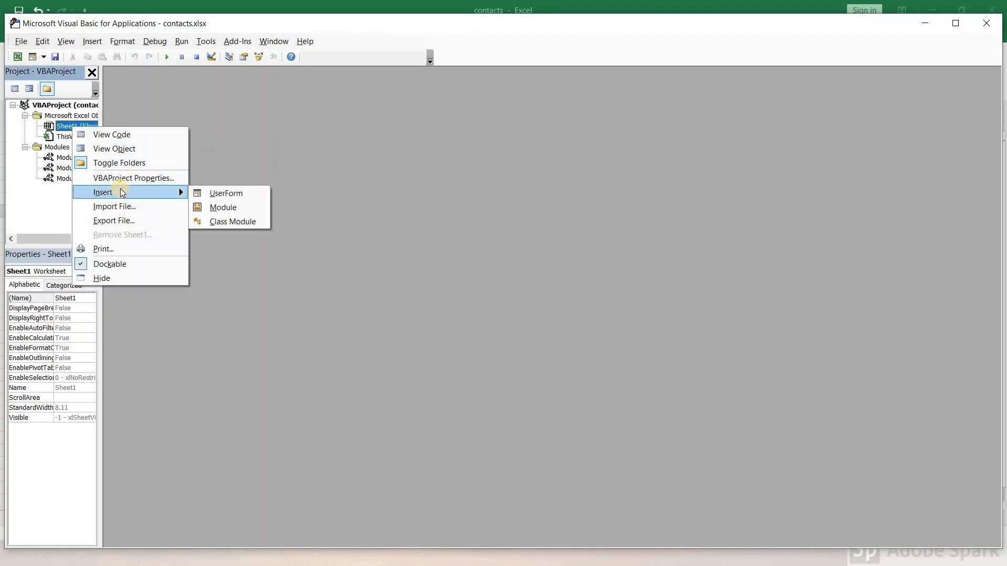
left_click(217, 210)
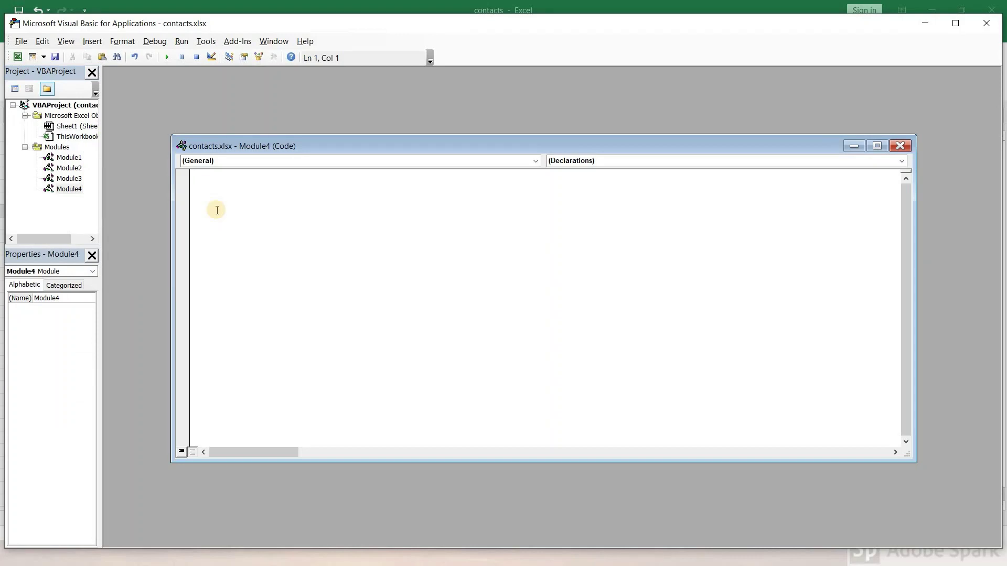
key("ctrl+v")
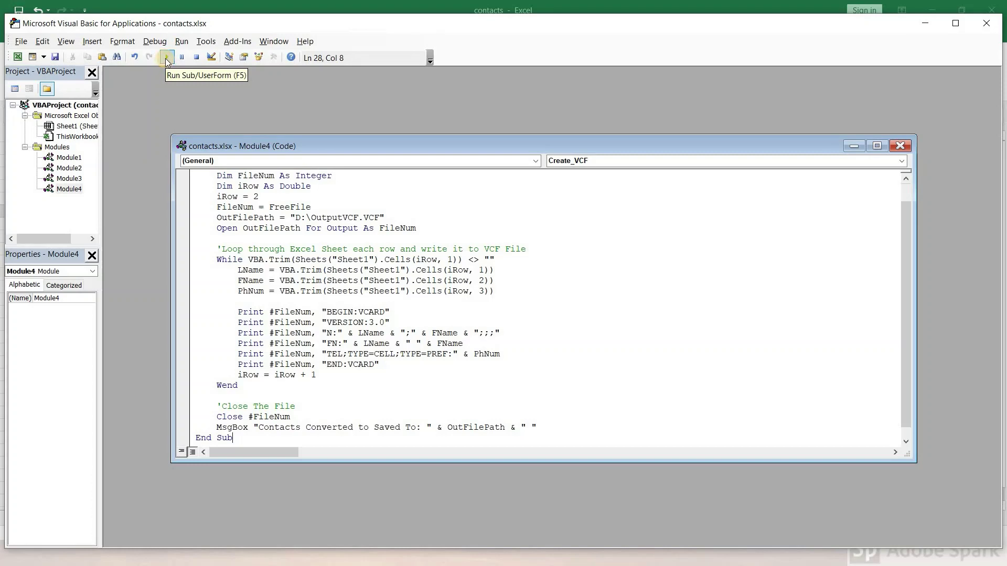
left_click(167, 59)
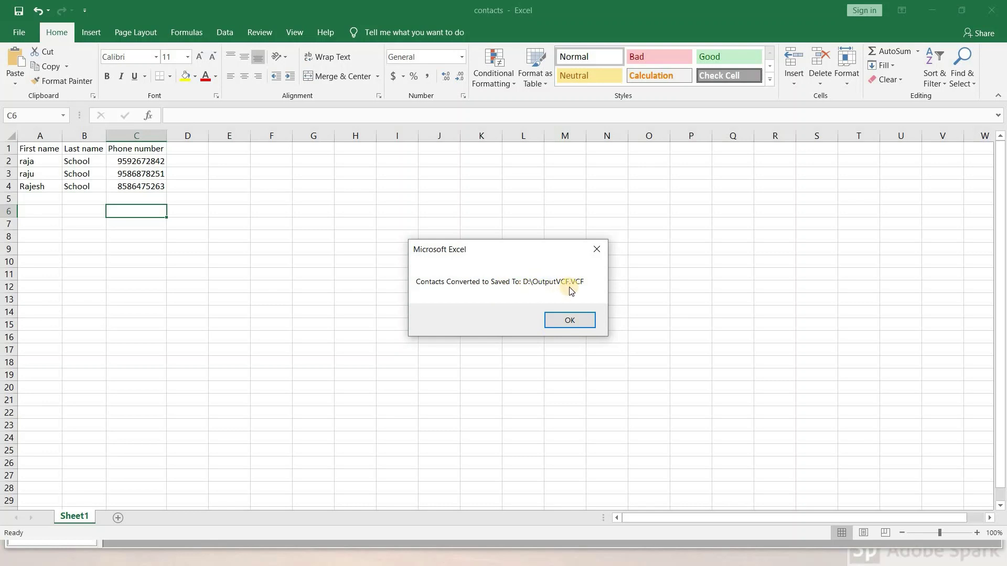
left_click(571, 327)
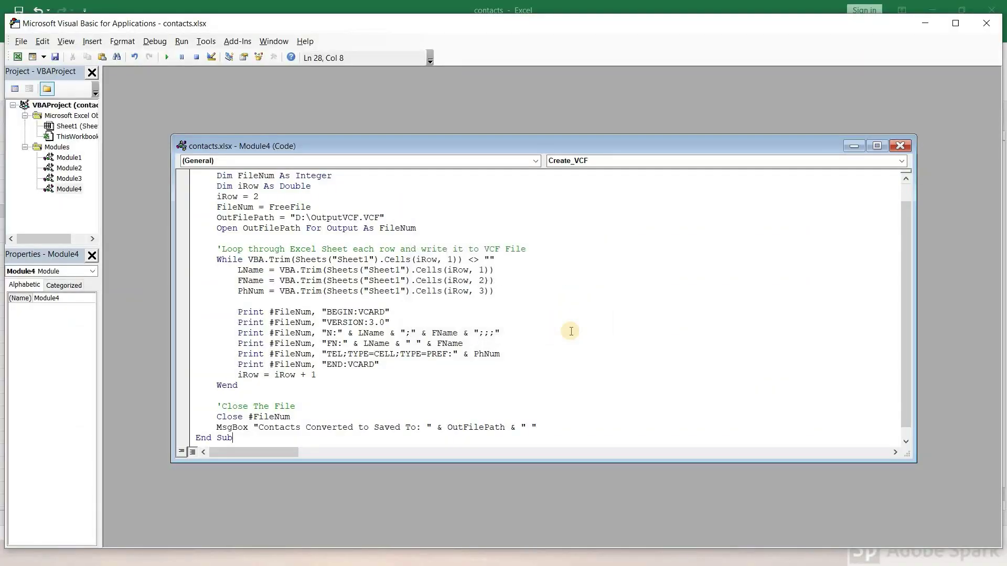
Confirm the 1 KB OutputVCF vCard file exists on drive D: in File Explorer.
key("super")
key("Escape")
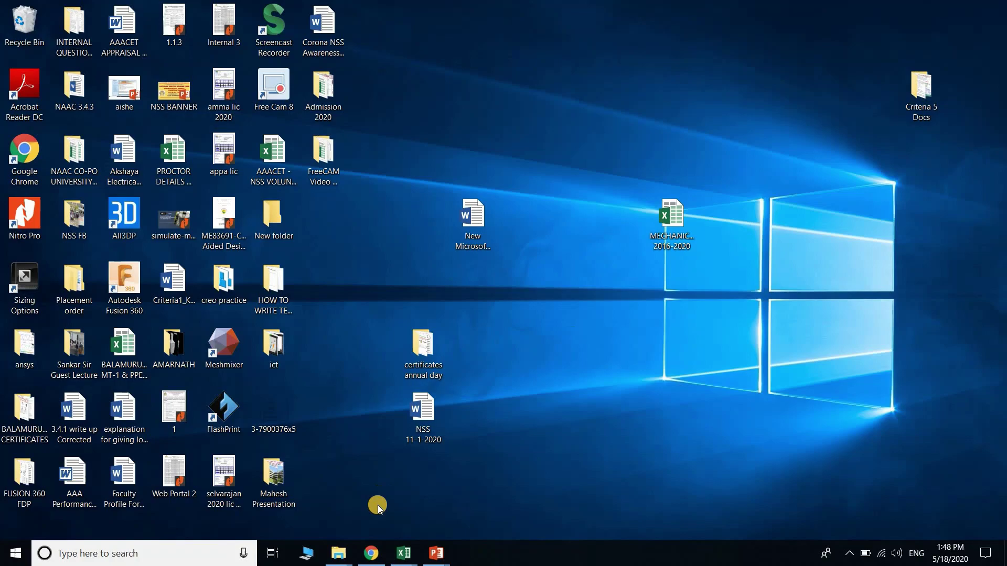
mouse_move(343, 552)
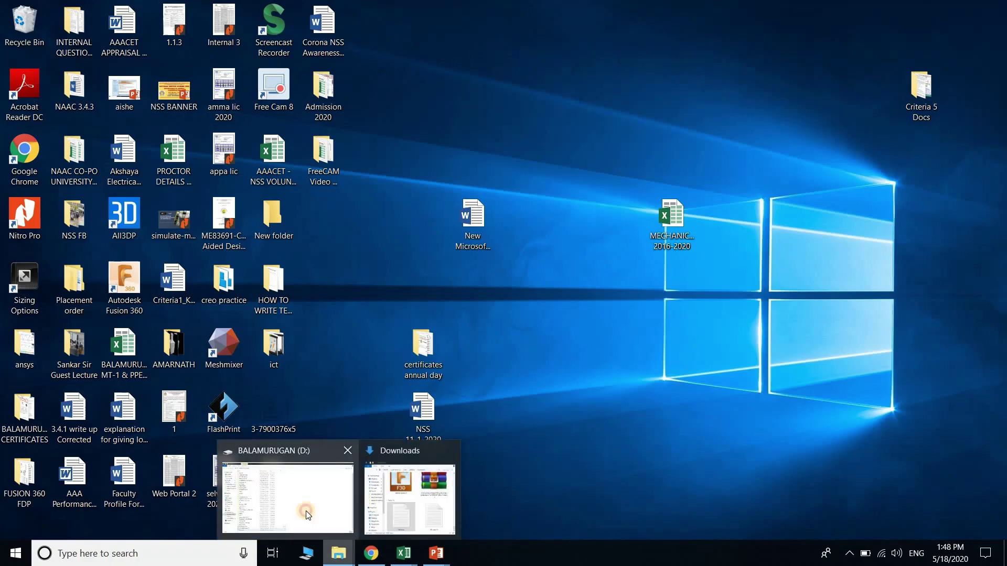
left_click(304, 514)
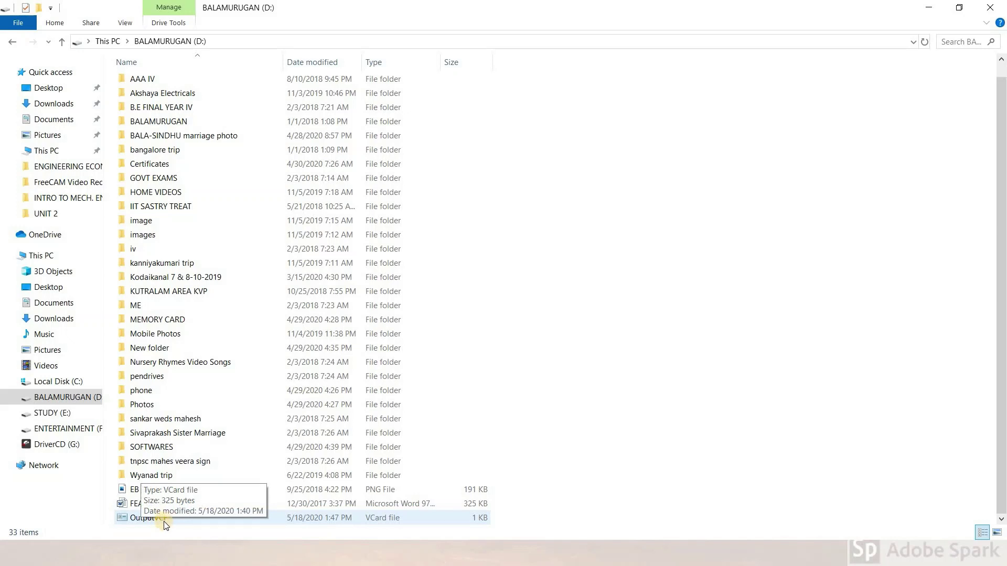
left_click(374, 521)
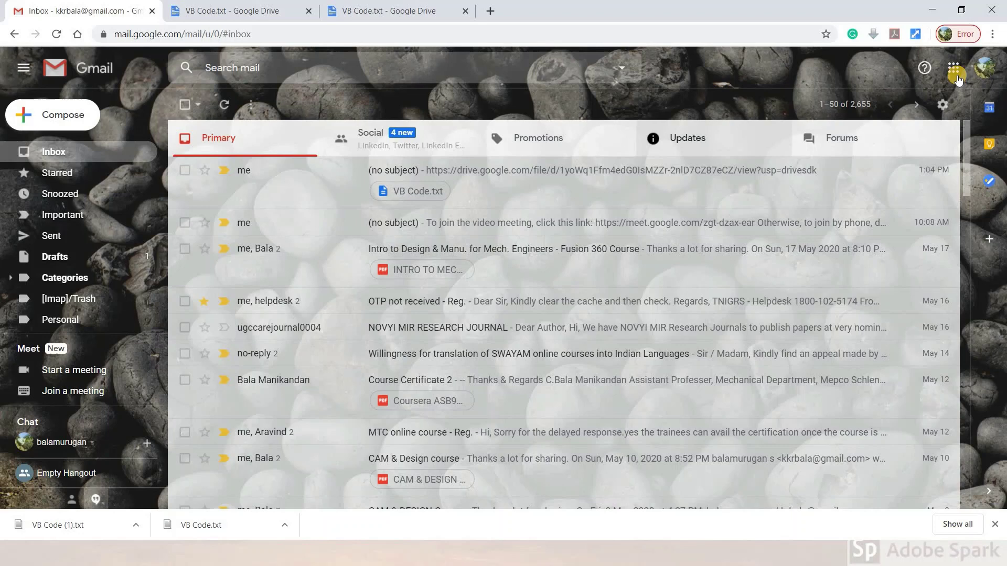
Open Google Contacts from Gmail's Google apps grid, showing all 791 contacts.
left_click(954, 68)
scroll(885, 282, "down", 6)
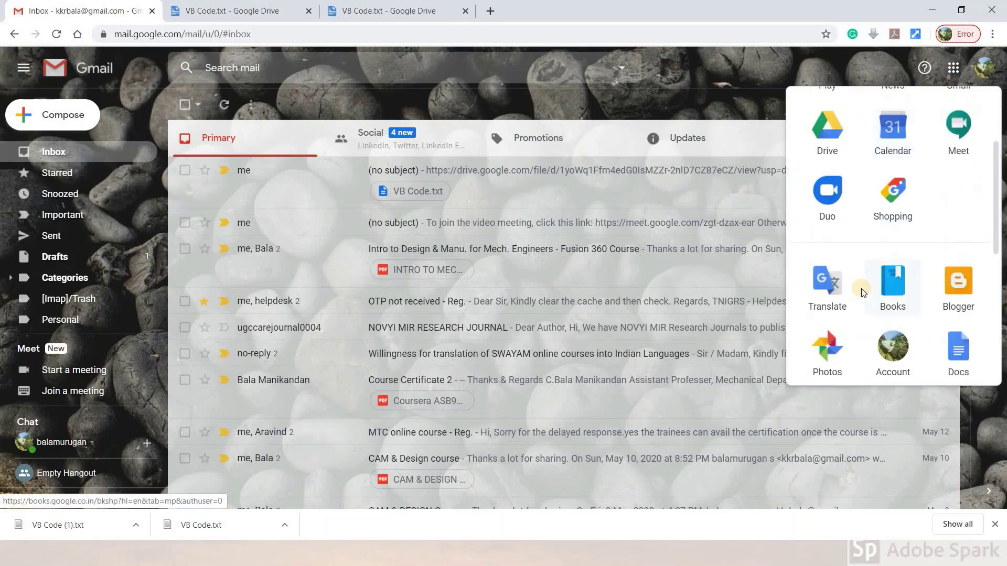
left_click(833, 163)
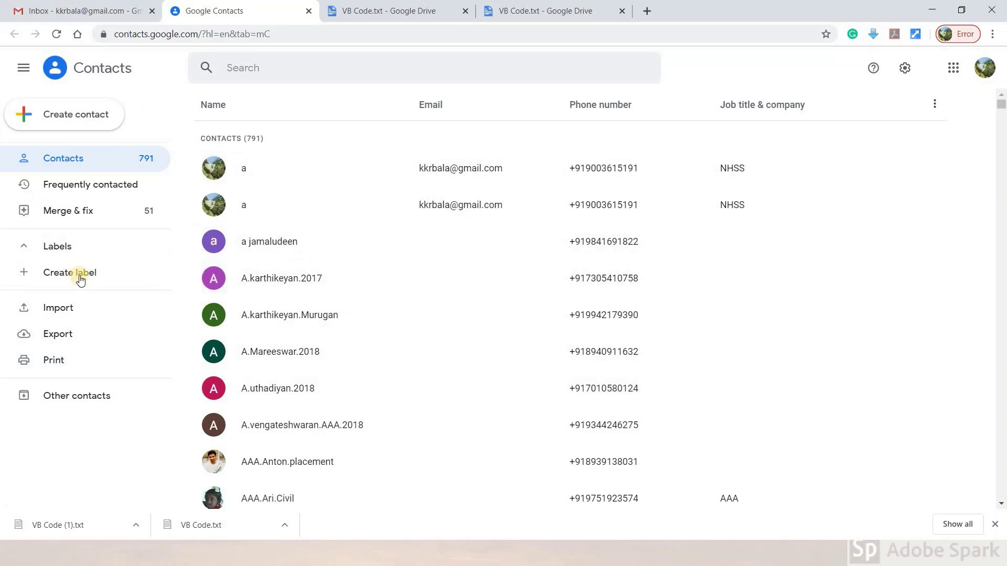
Create the contact label 'excel to vcard' and view its still-empty contact list.
left_click(79, 276)
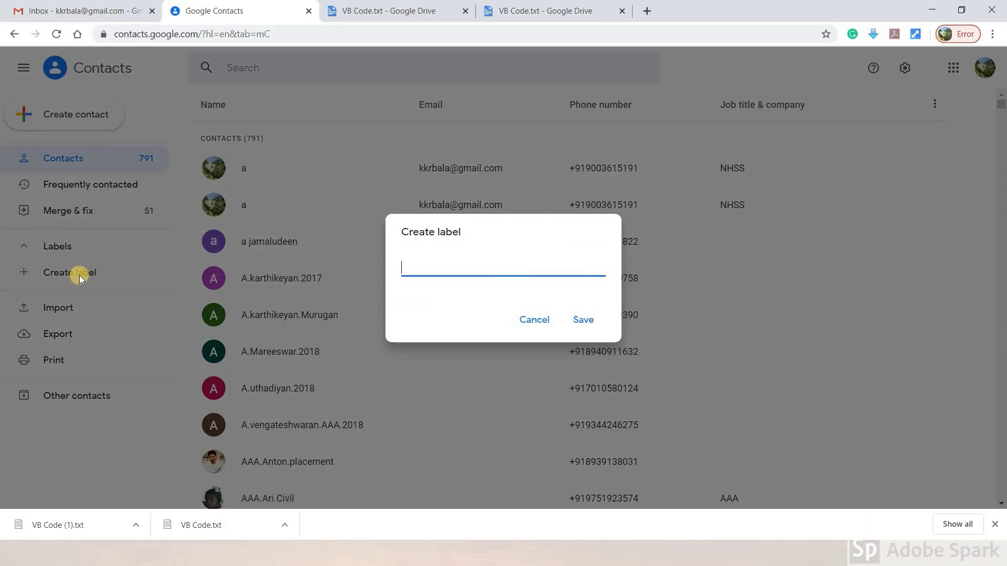
type("excel to vacrd")
key("BackSpace")
key("BackSpace")
key("BackSpace")
key("BackSpace")
type("card")
left_click(580, 320)
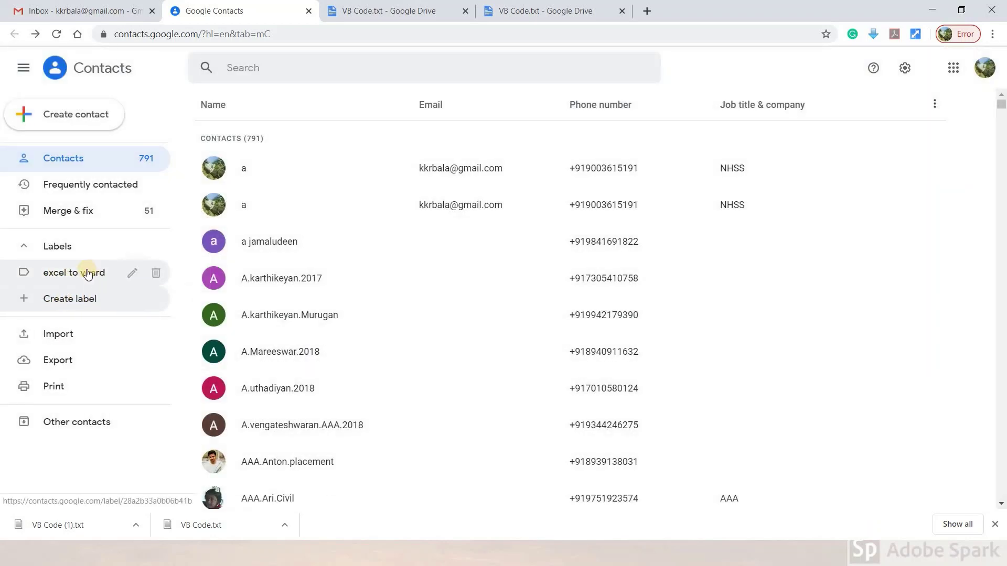
left_click(91, 275)
Choose OutputVCF.VCF as the file to import into the 'excel to vcard' label.
left_click(57, 116)
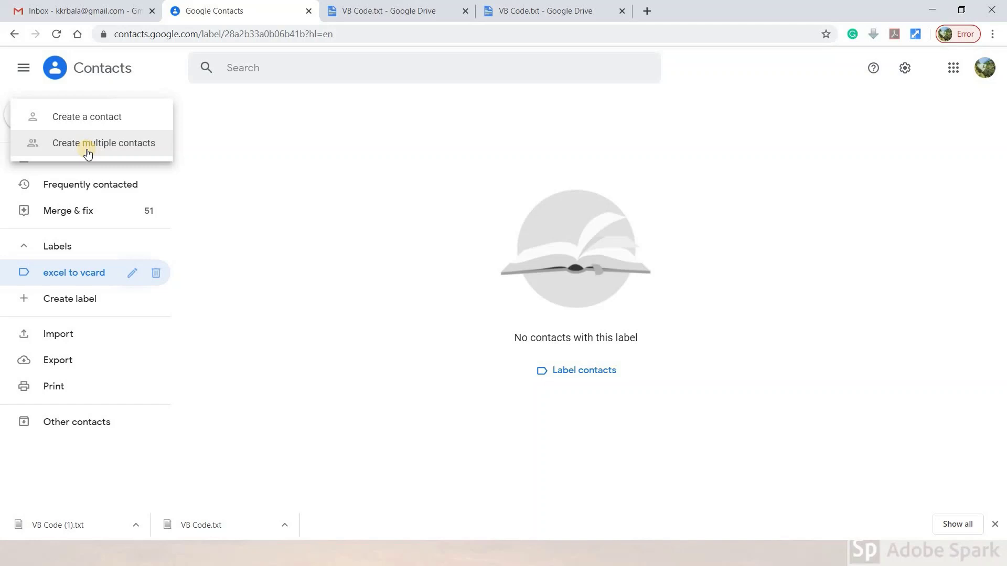
left_click(90, 144)
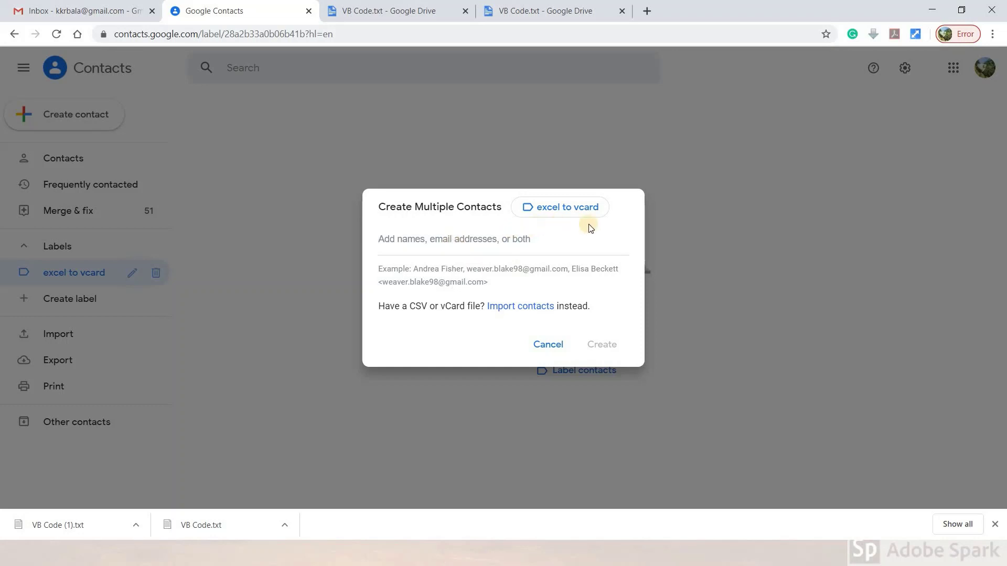
left_click(536, 307)
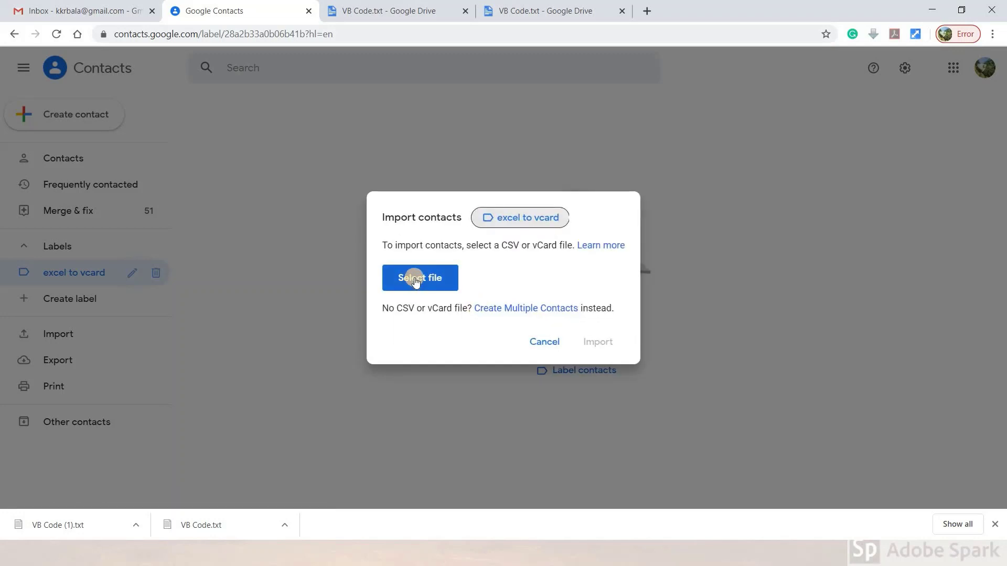
left_click(416, 280)
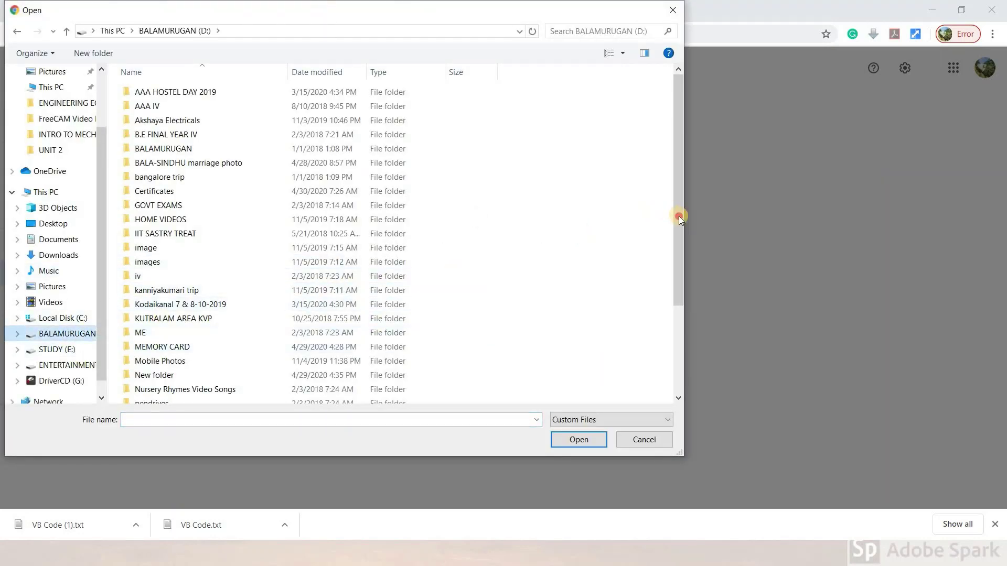
left_click_drag(679, 216, 678, 397)
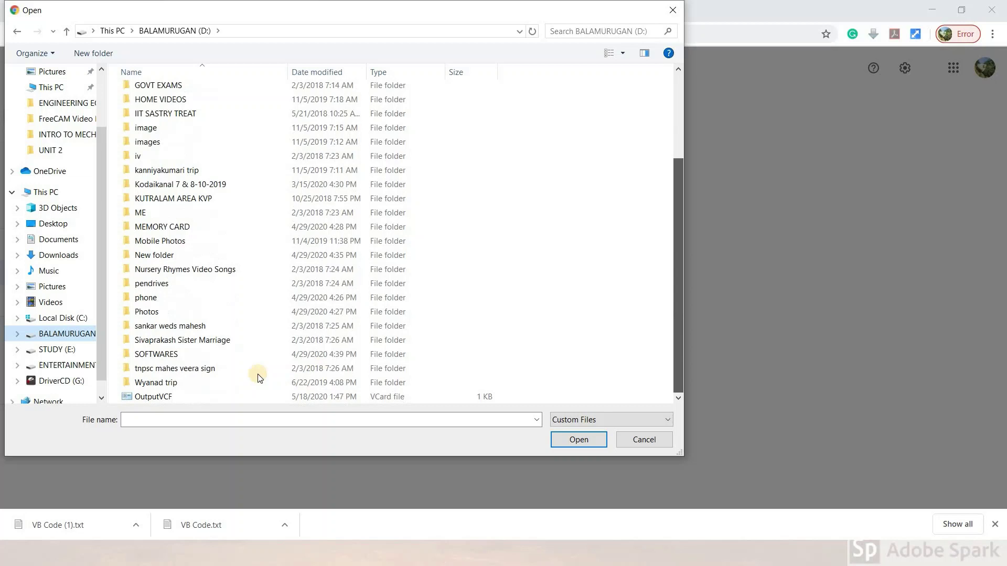
left_click(212, 398)
left_click(577, 440)
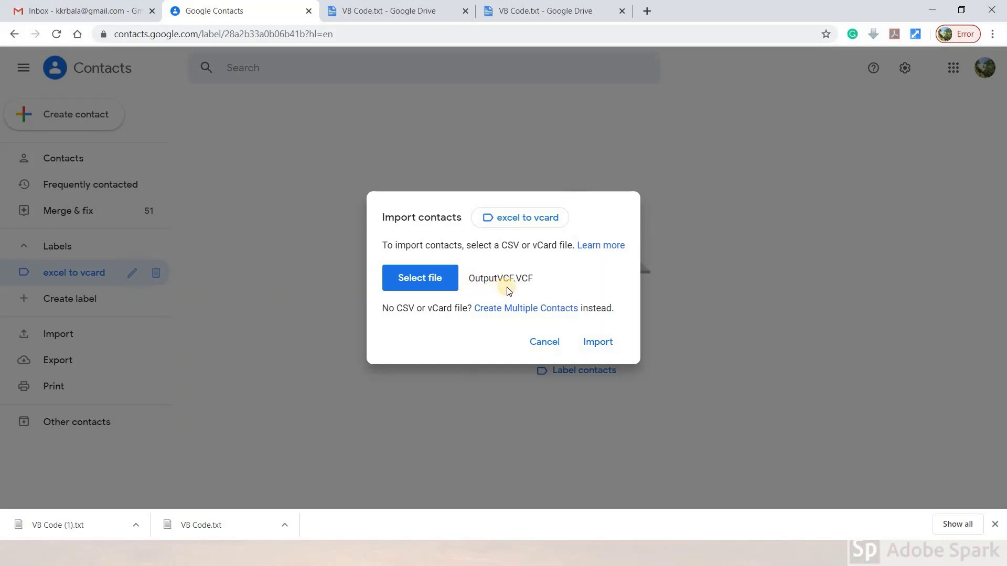
Import OutputVCF.VCF and view the three new contacts under the 'excel to vcard' label.
left_click(600, 342)
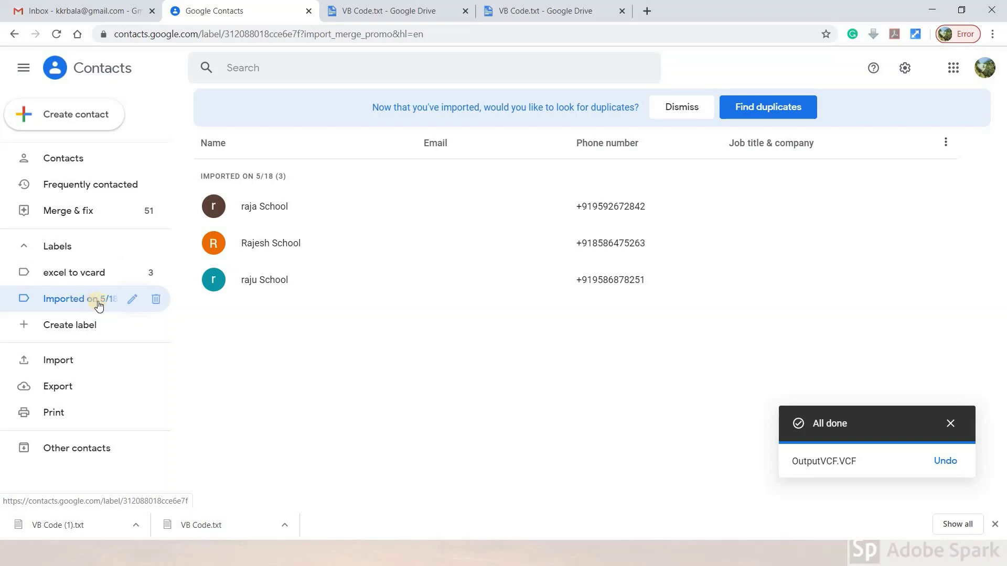
left_click(101, 305)
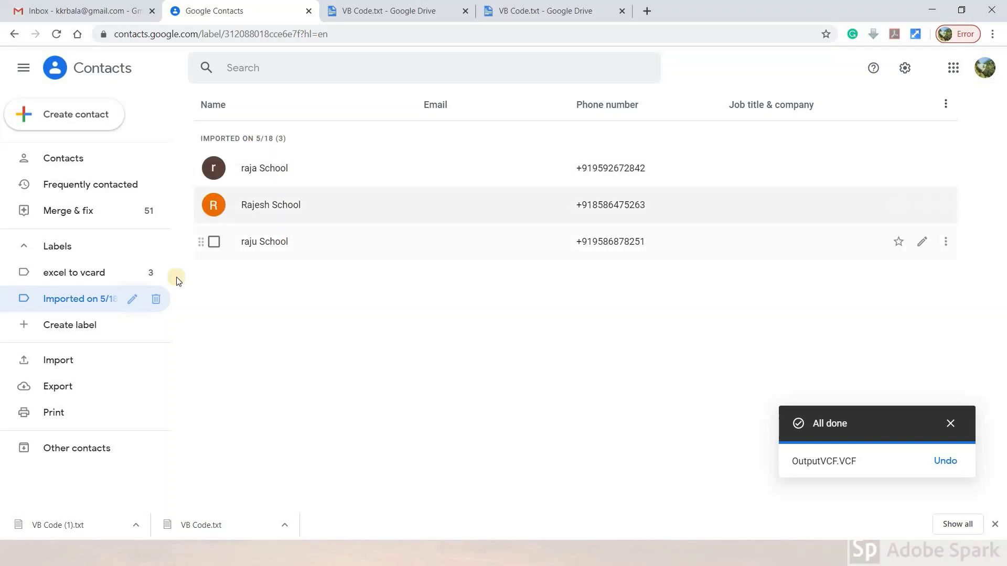
left_click(109, 279)
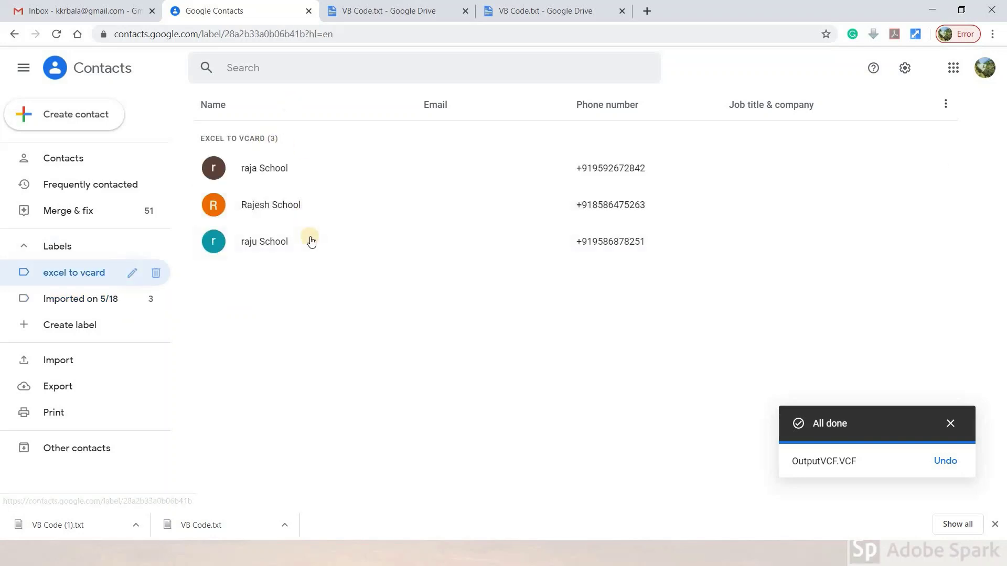